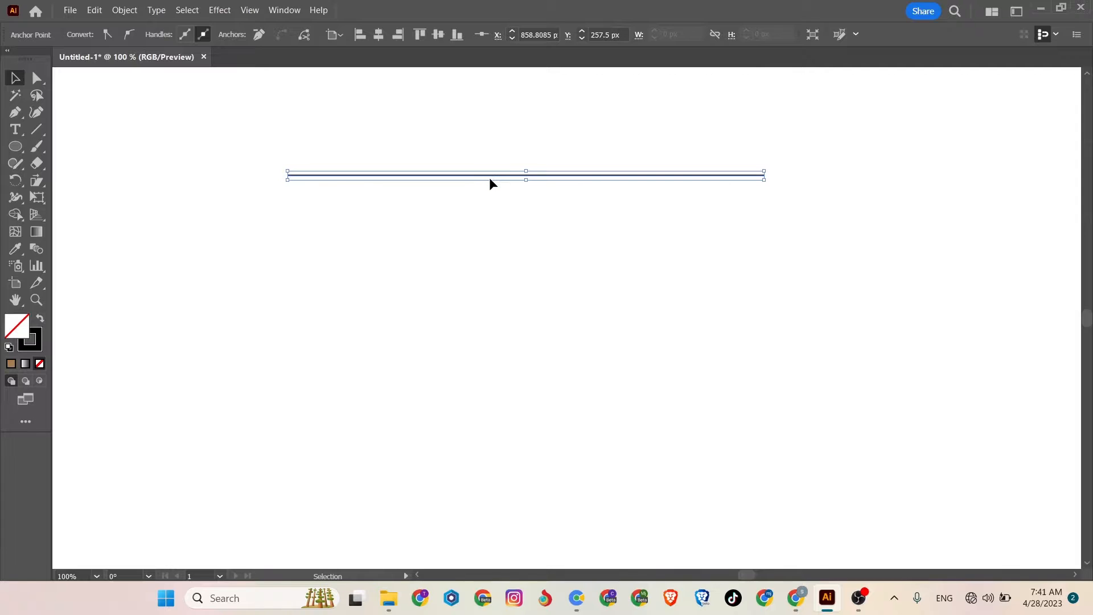
Duplicate the horizontal line downward at equal spacing of about 25 px until there are eight parallel lines
drag(490, 177, 490, 202)
key(a)
key(ctrl+d)
key(ctrl+d)
key(ctrl+d)
key(ctrl+d)
key(ctrl+d)
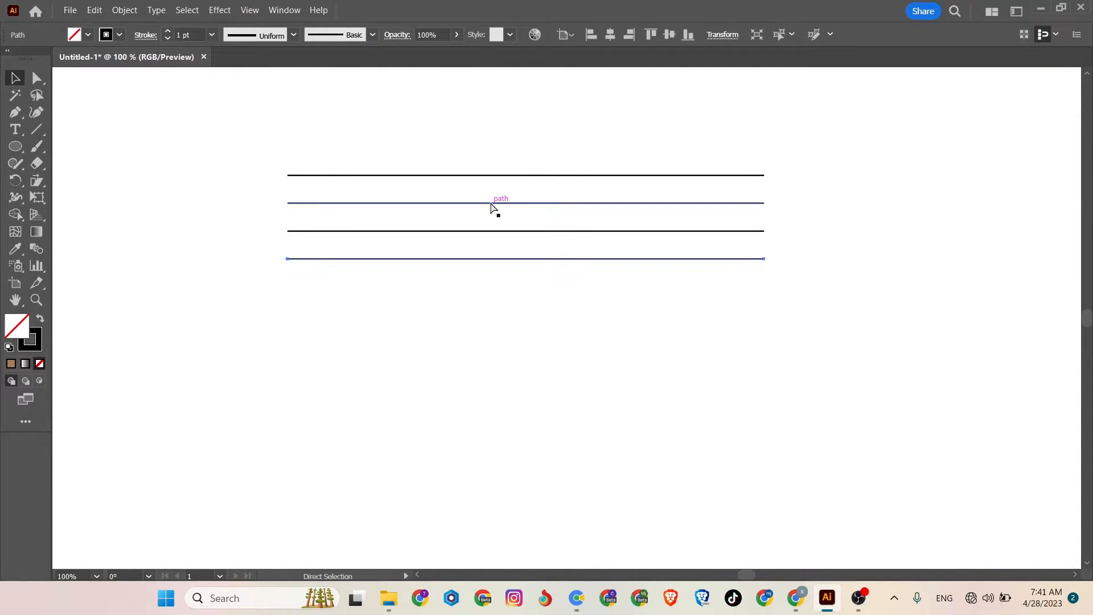
key(ctrl+d)
key(v)
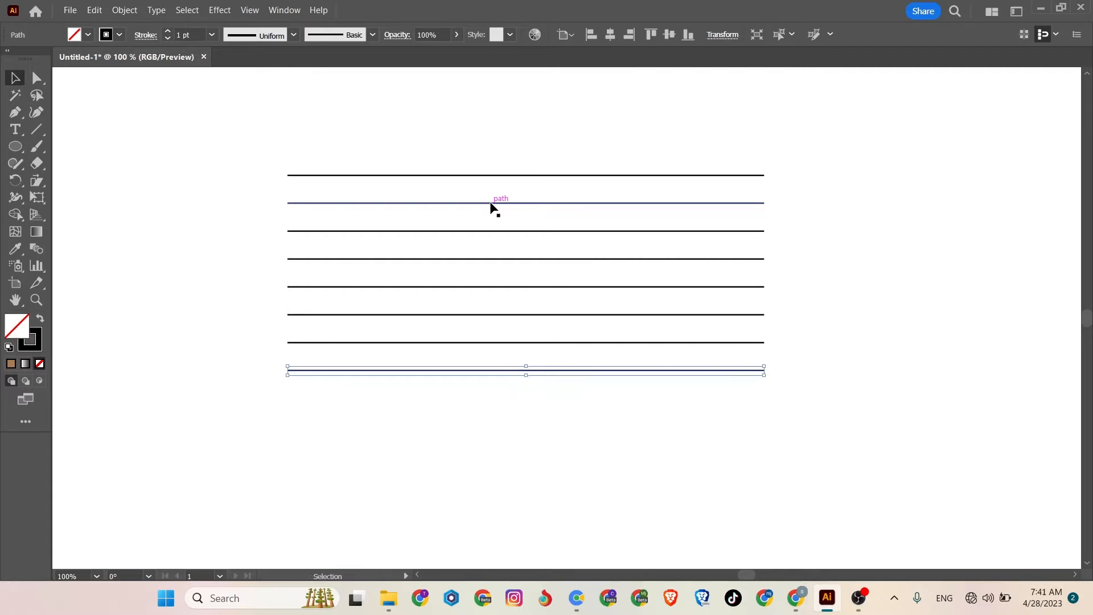
Create a copy of the upper five horizontal lines rotated by 90° to form a vertical set crossing the grid
drag(452, 135, 488, 286)
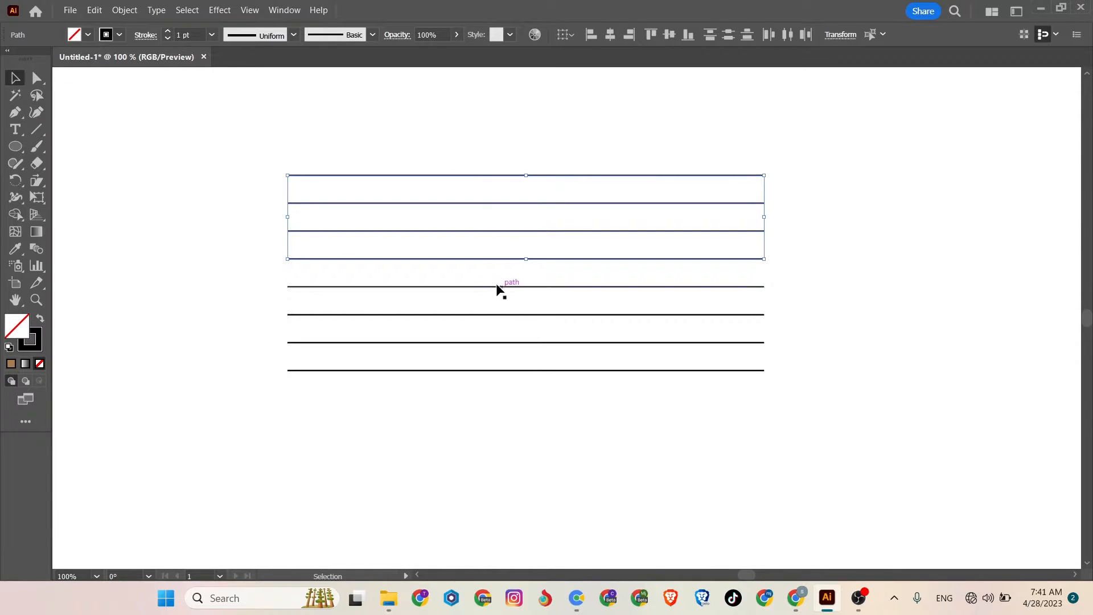
click(244, 218)
drag(322, 210, 351, 293)
right_click(351, 292)
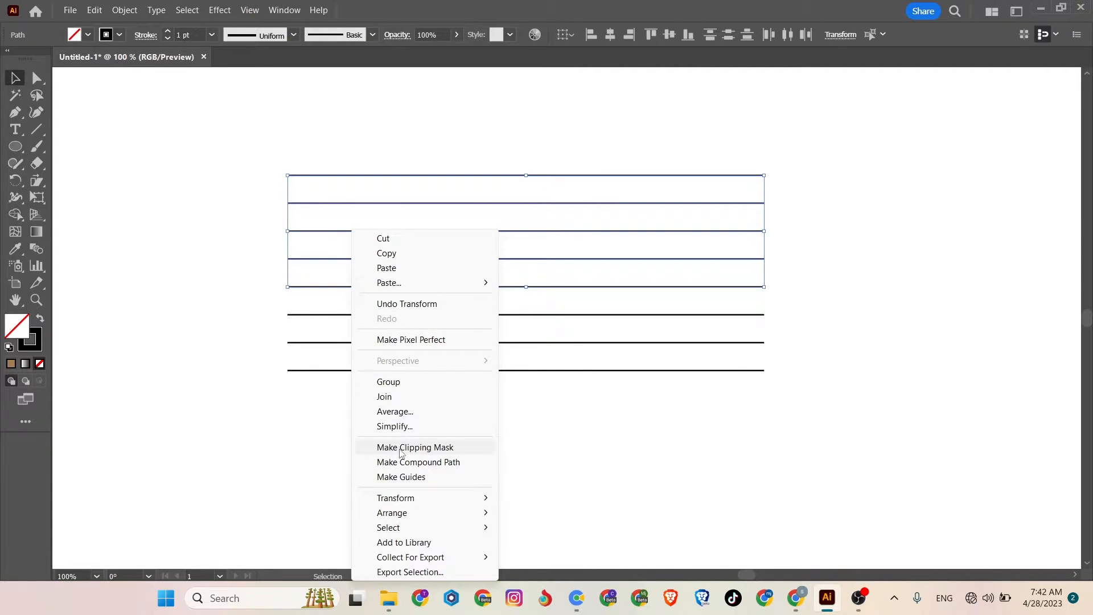
mouse_move(421, 499)
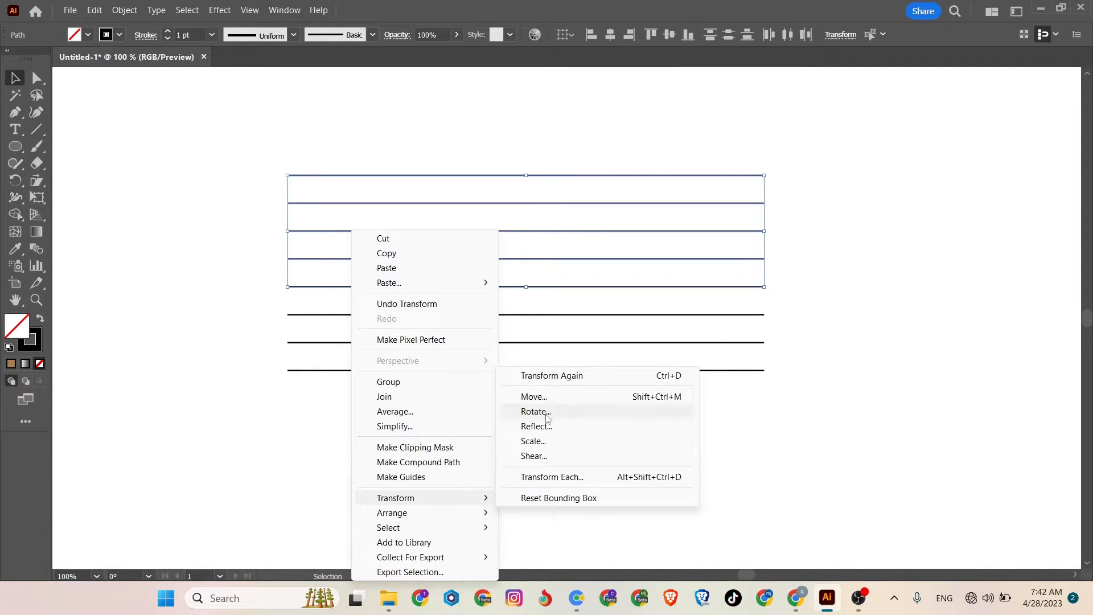
click(536, 412)
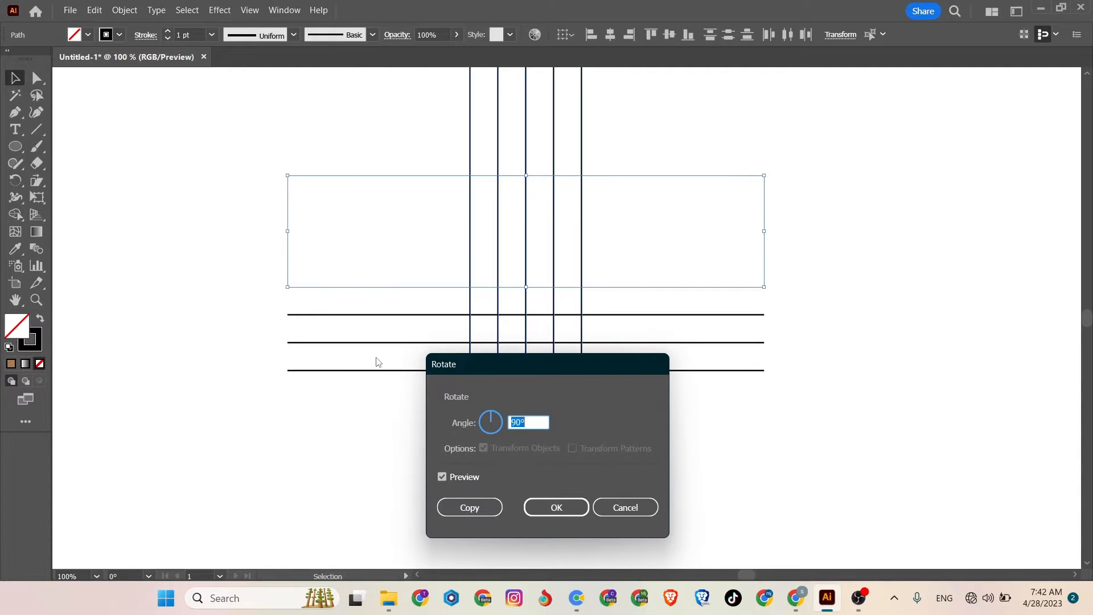
click(480, 510)
click(367, 450)
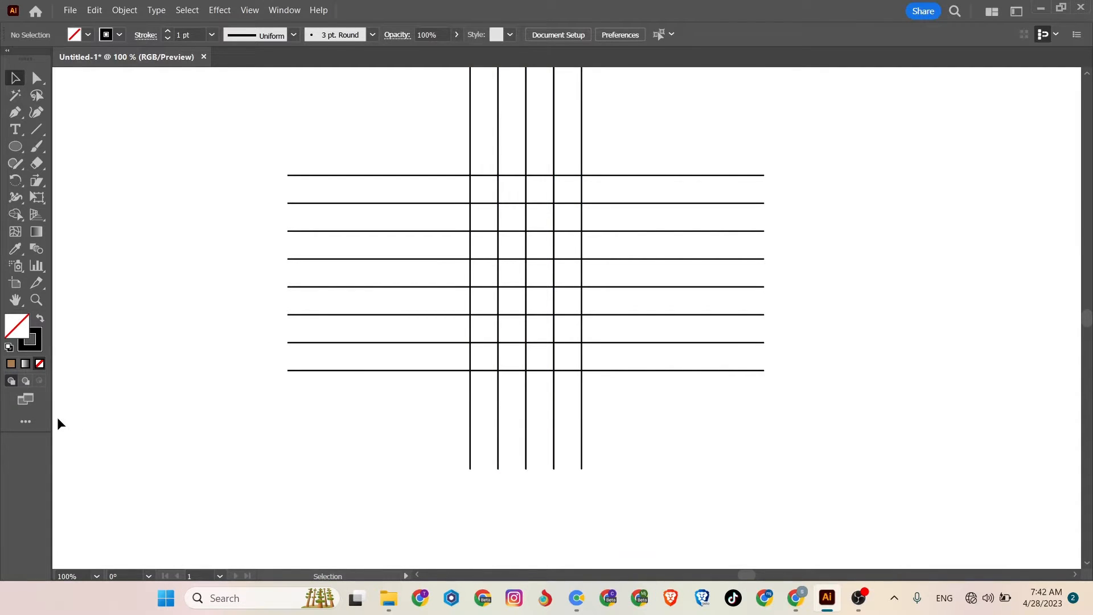
Draw a circle about 100 px in diameter spanning the five vertical lines and the upper five horizontal lines
click(15, 147)
drag(525, 175, 562, 288)
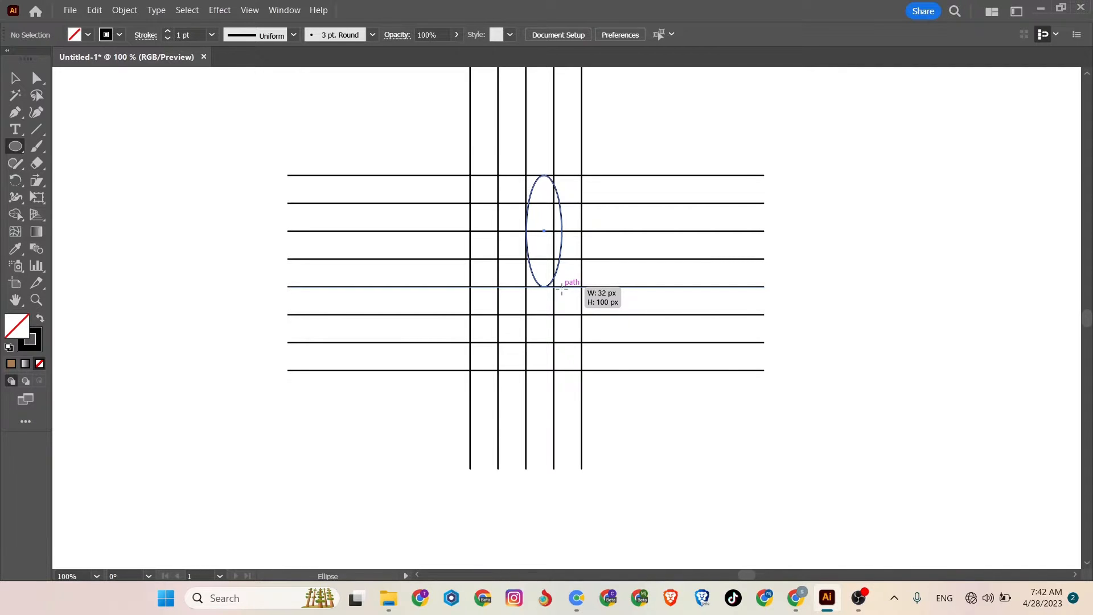
drag(562, 287, 563, 287)
drag(527, 232, 470, 233)
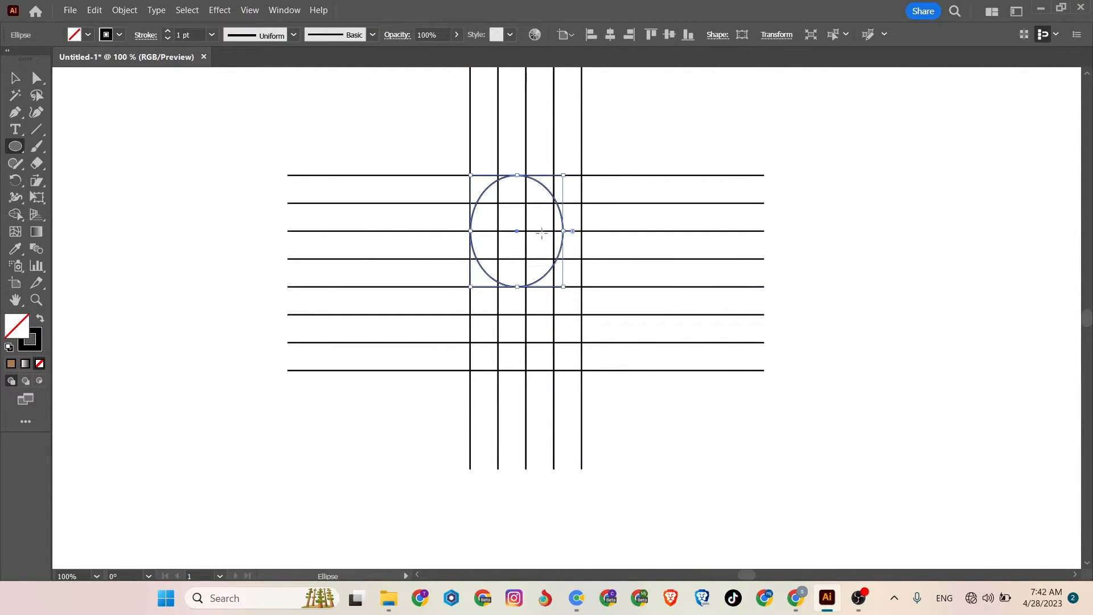
drag(563, 232, 582, 232)
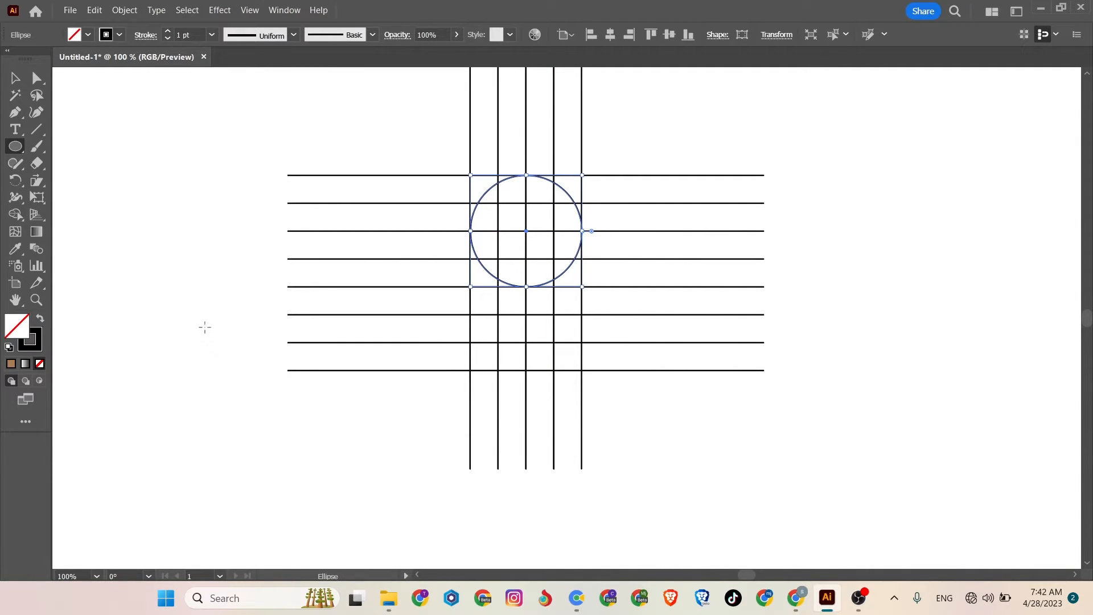
Offset the circle's path by -25 px with miter joins to add a concentric inner circle
click(125, 11)
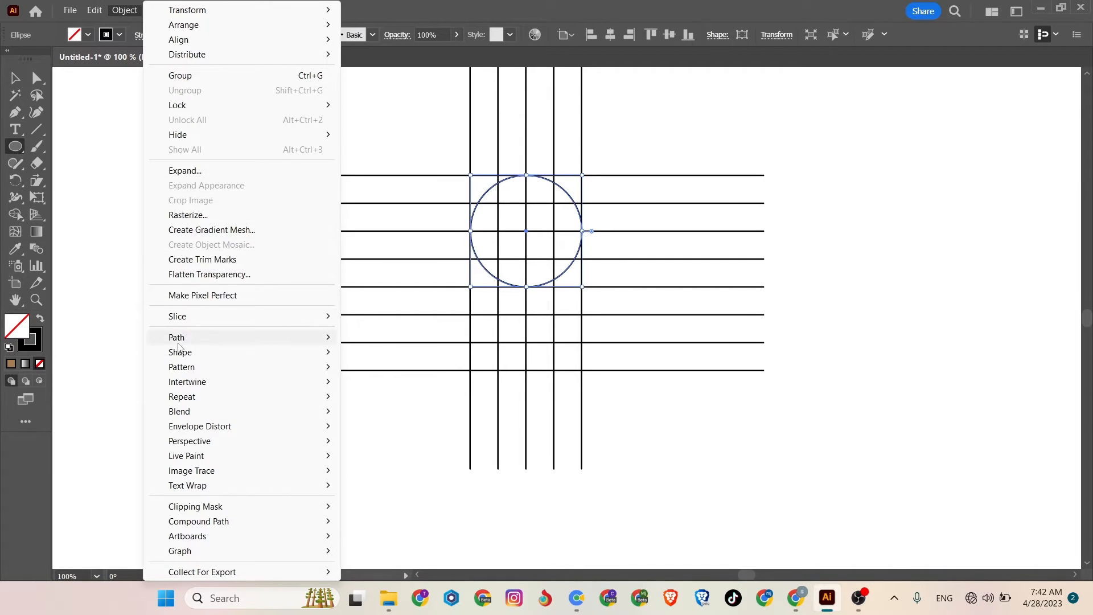
mouse_move(176, 339)
click(386, 389)
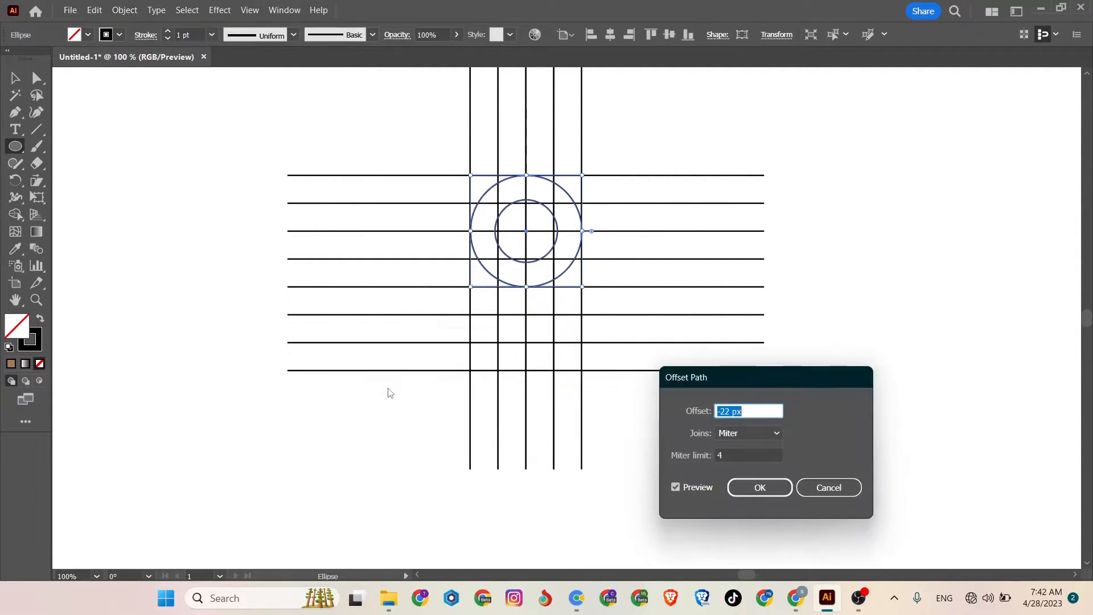
key(Down)
key(Down)
key(Down)
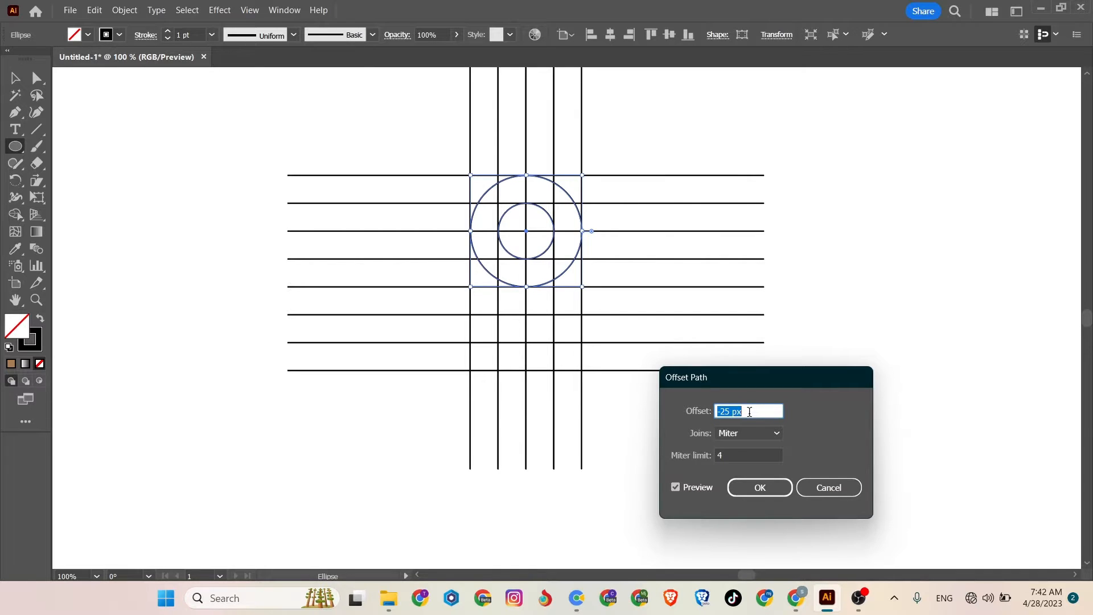
click(761, 488)
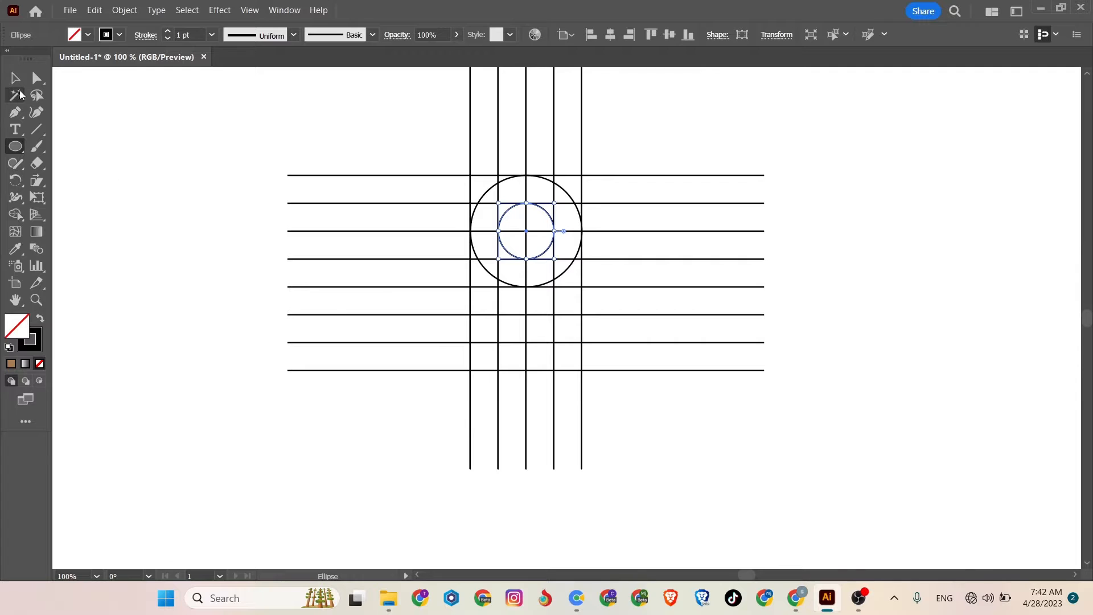
key(v)
click(203, 207)
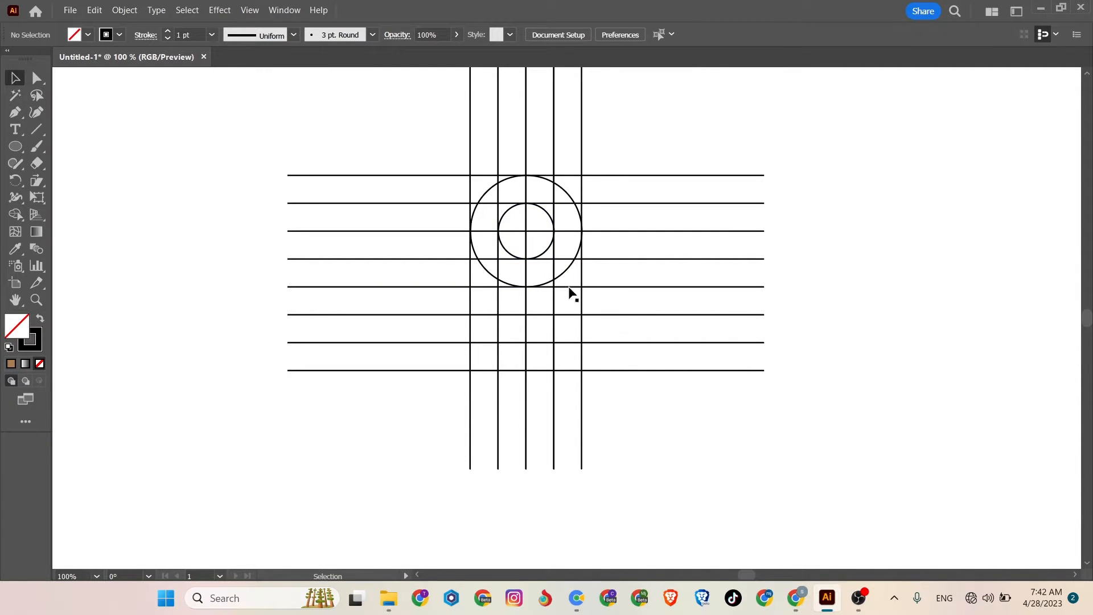
Copy the small inner circle onto the grid, one overlapping the big circle's upper right and four in a staggered chain down to the lowest line
drag(544, 256, 545, 308)
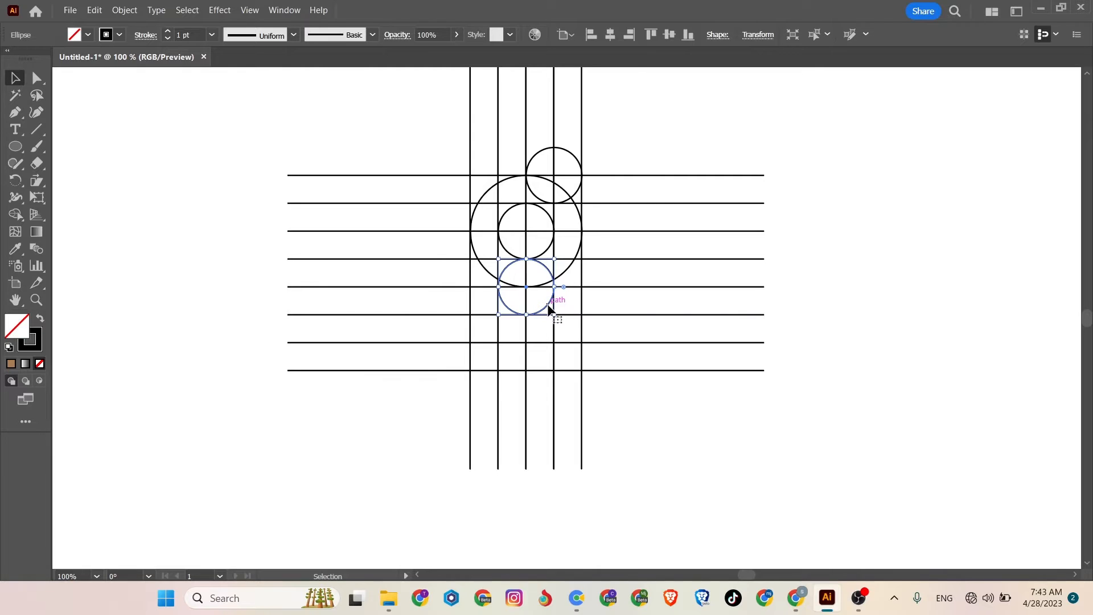
drag(547, 308, 522, 337)
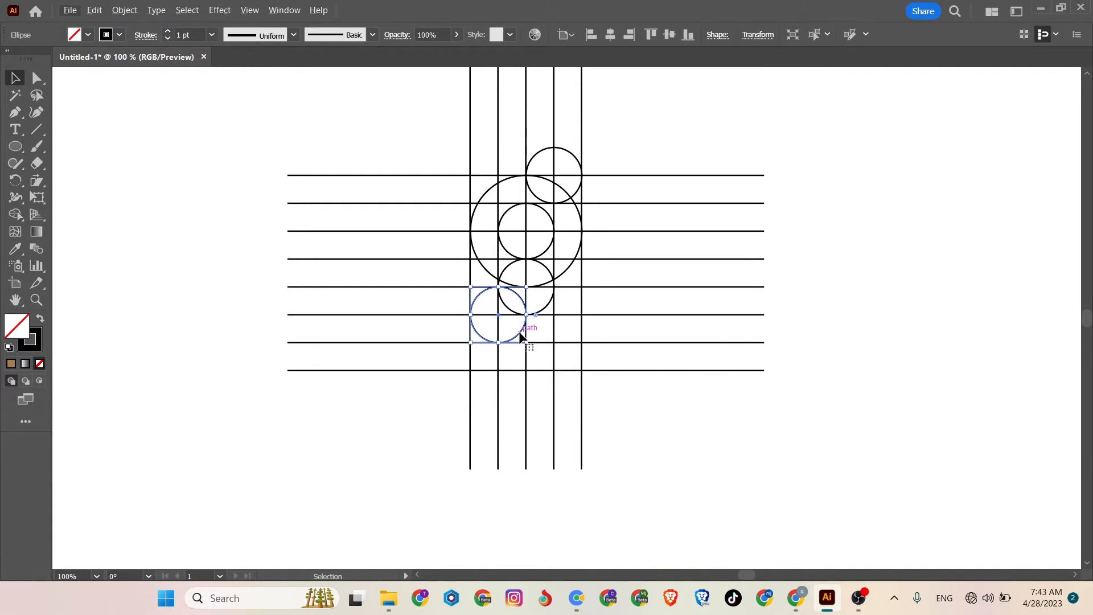
drag(521, 336, 578, 361)
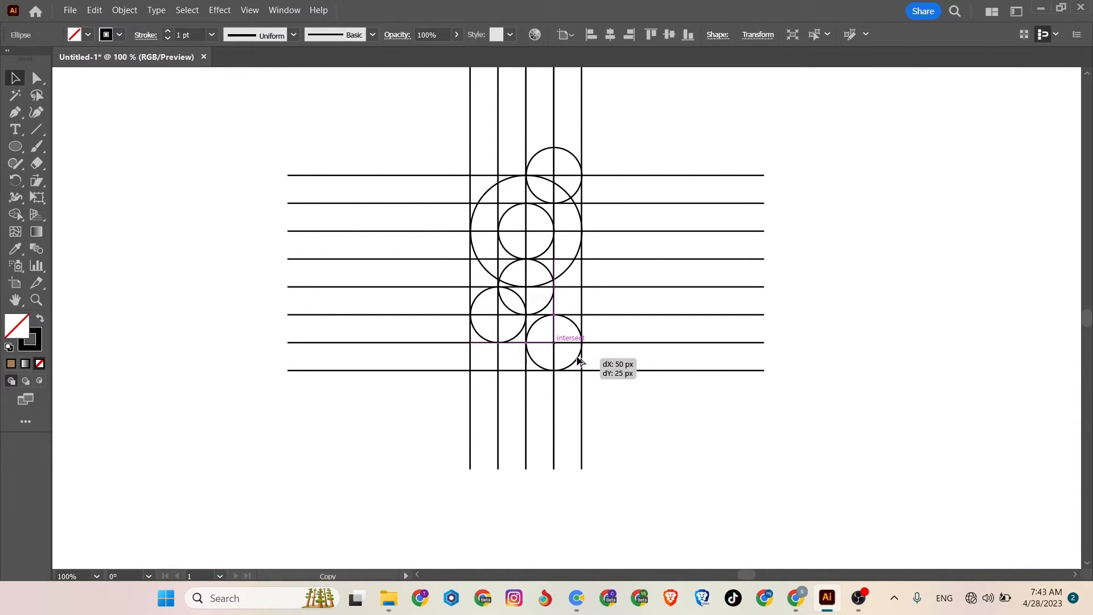
drag(578, 361, 544, 397)
Move the complete grid with all its circles slightly down and to the right on the canvas
click(304, 150)
drag(301, 115, 691, 433)
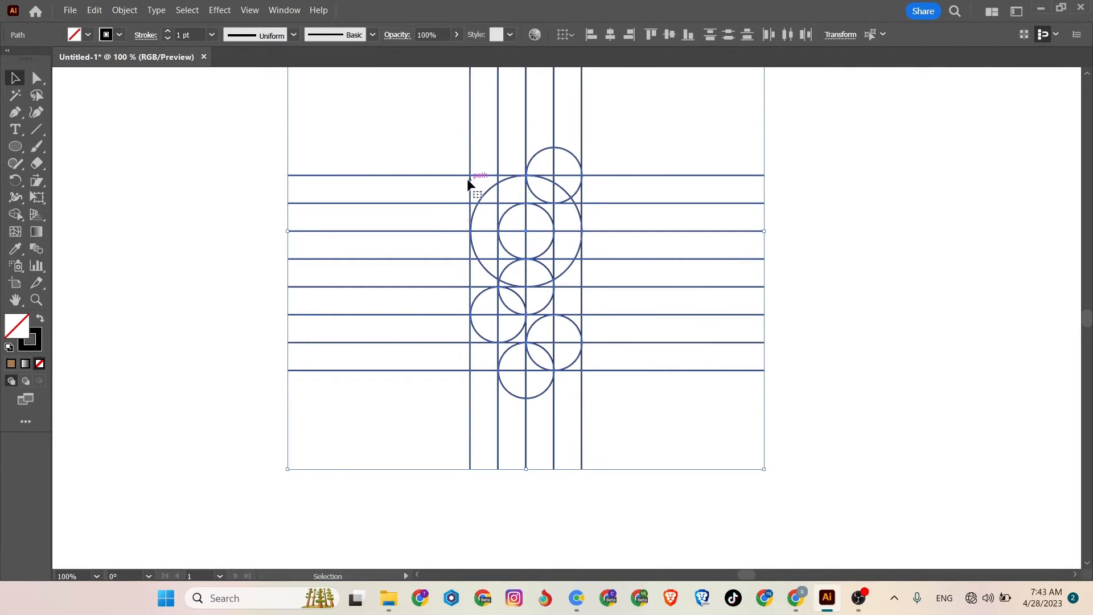
drag(468, 178, 479, 214)
click(223, 220)
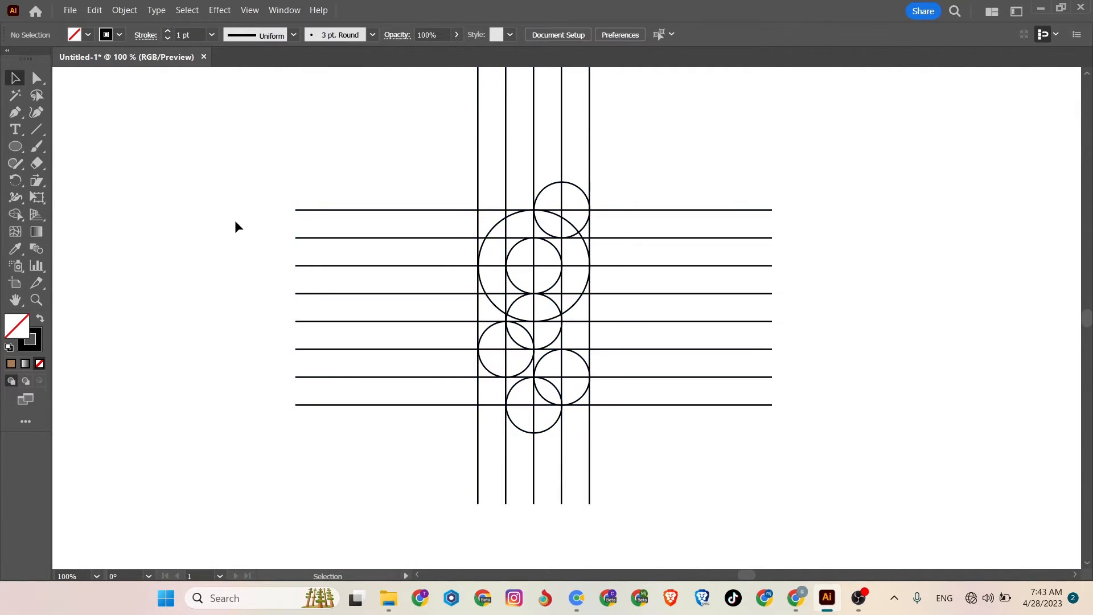
key(super)
key(super)
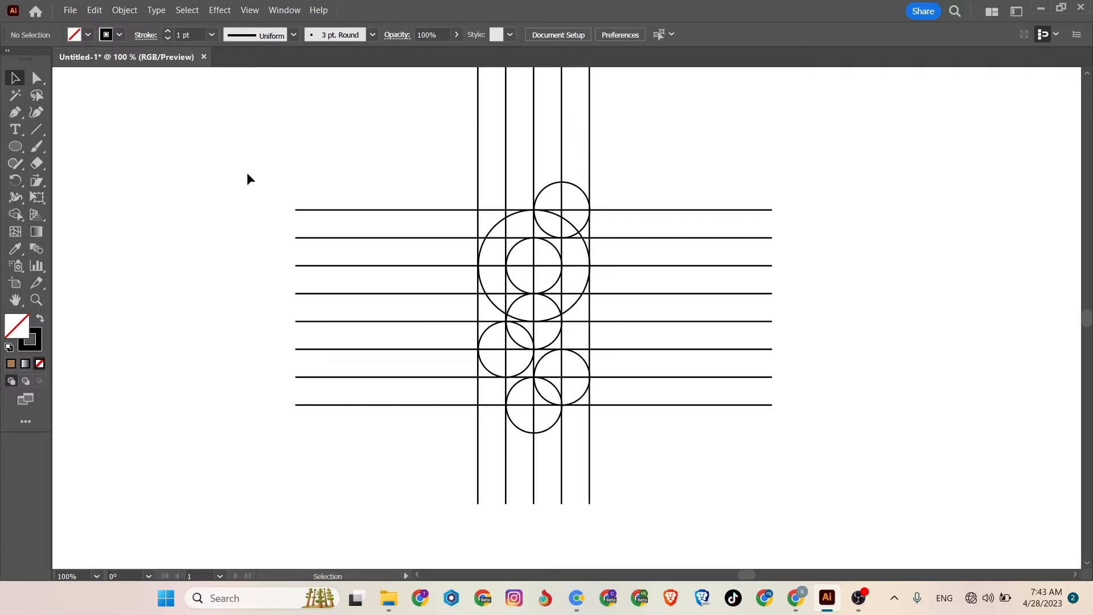
Select all lines and circles, set a green fill, and merge the ring and its upper-right ear with Shape Builder
drag(249, 154, 490, 425)
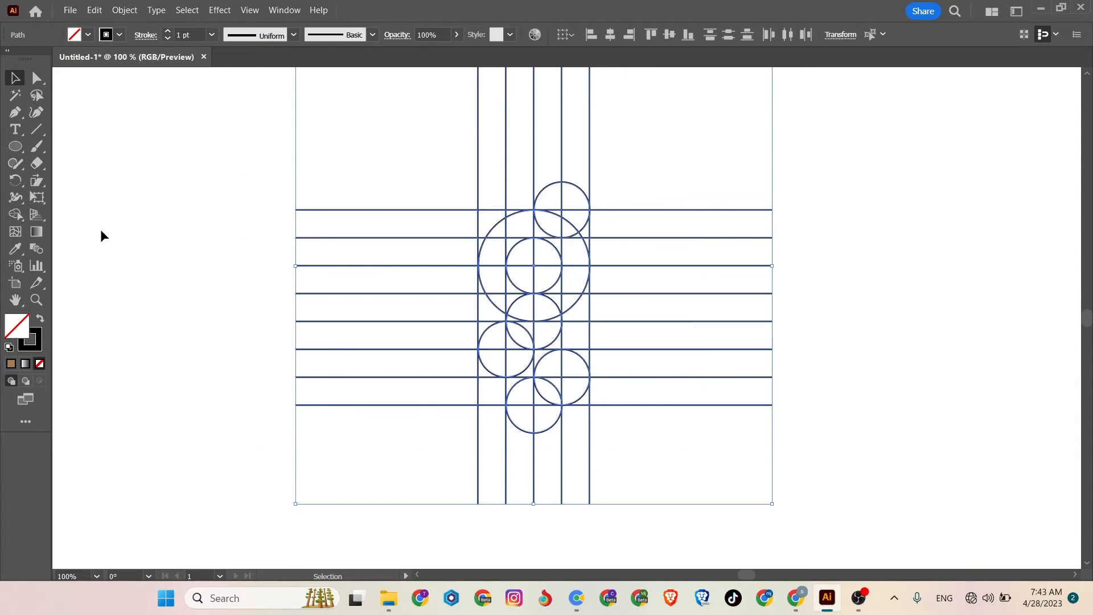
key(shift+m)
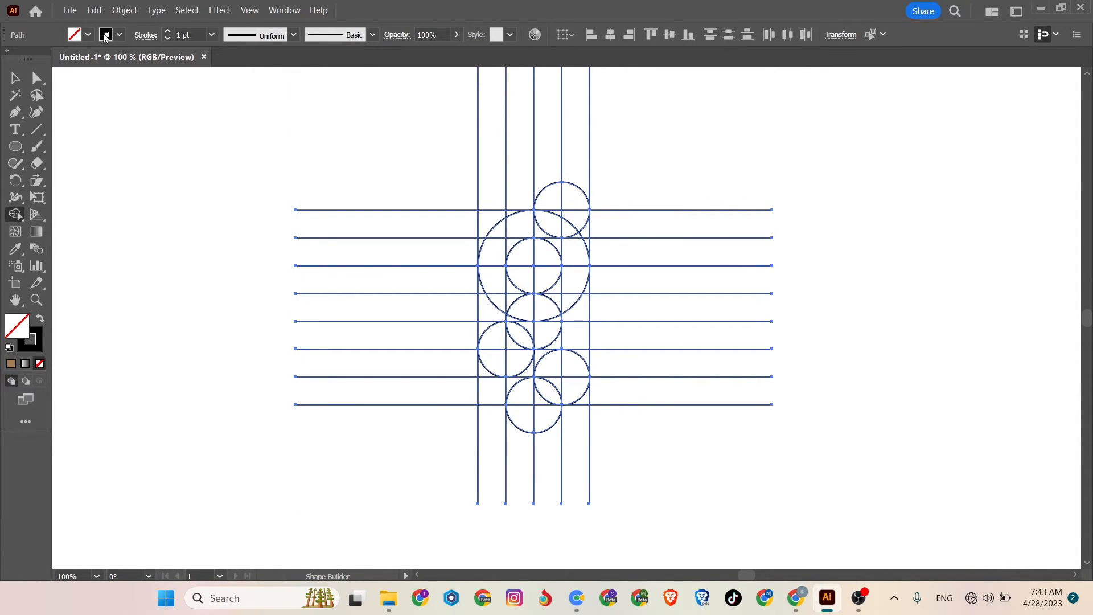
click(89, 35)
click(59, 69)
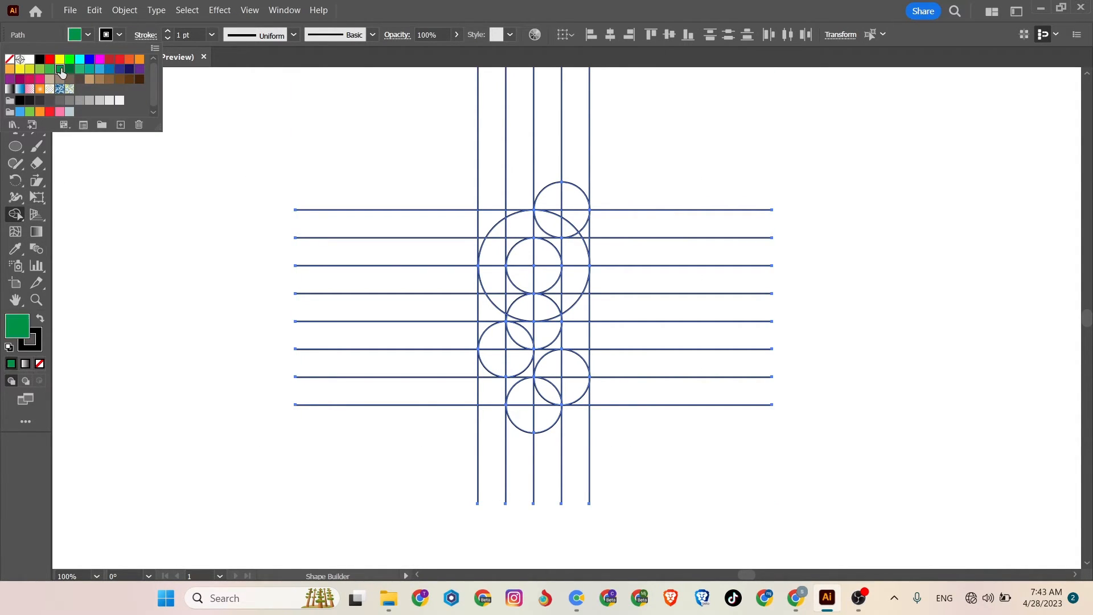
click(546, 230)
mouse_move(577, 224)
mouse_down()
mouse_move(510, 231)
mouse_move(494, 246)
mouse_up()
mouse_move(498, 298)
mouse_down()
mouse_move(508, 295)
mouse_move(500, 284)
mouse_move(546, 308)
mouse_move(570, 299)
mouse_move(562, 287)
mouse_move(575, 277)
mouse_move(561, 244)
mouse_move(574, 242)
mouse_up()
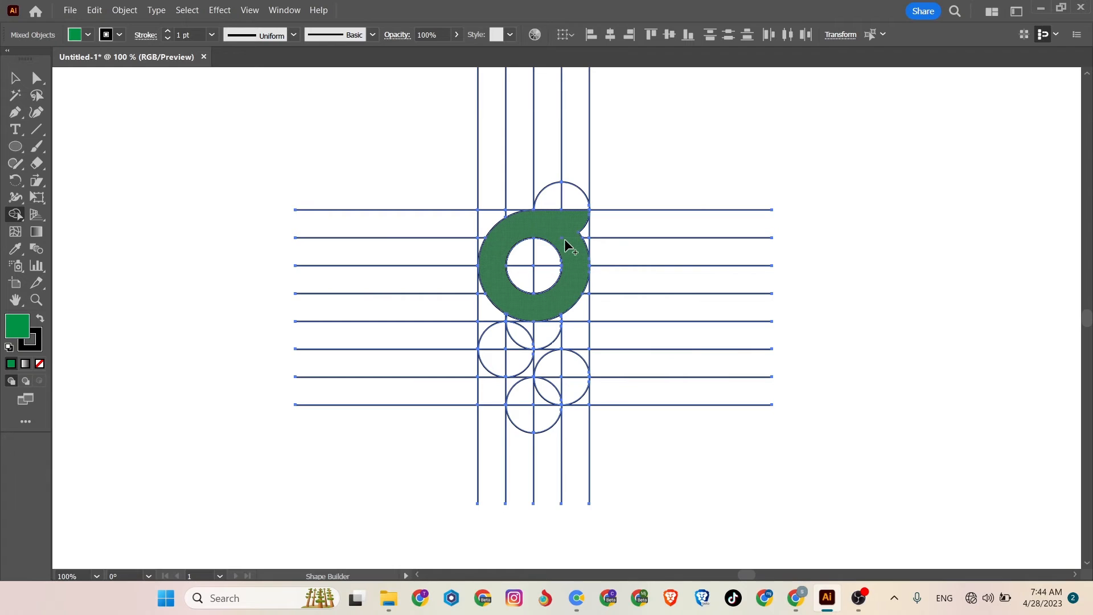
Merge the regions below the ring into the g's S-shaped tail, and fill the tiny leftover areas beside the ring's hole
mouse_move(493, 344)
mouse_down()
mouse_move(518, 357)
mouse_move(490, 353)
mouse_move(501, 362)
mouse_move(552, 364)
mouse_move(542, 354)
mouse_move(569, 386)
mouse_move(569, 372)
mouse_up()
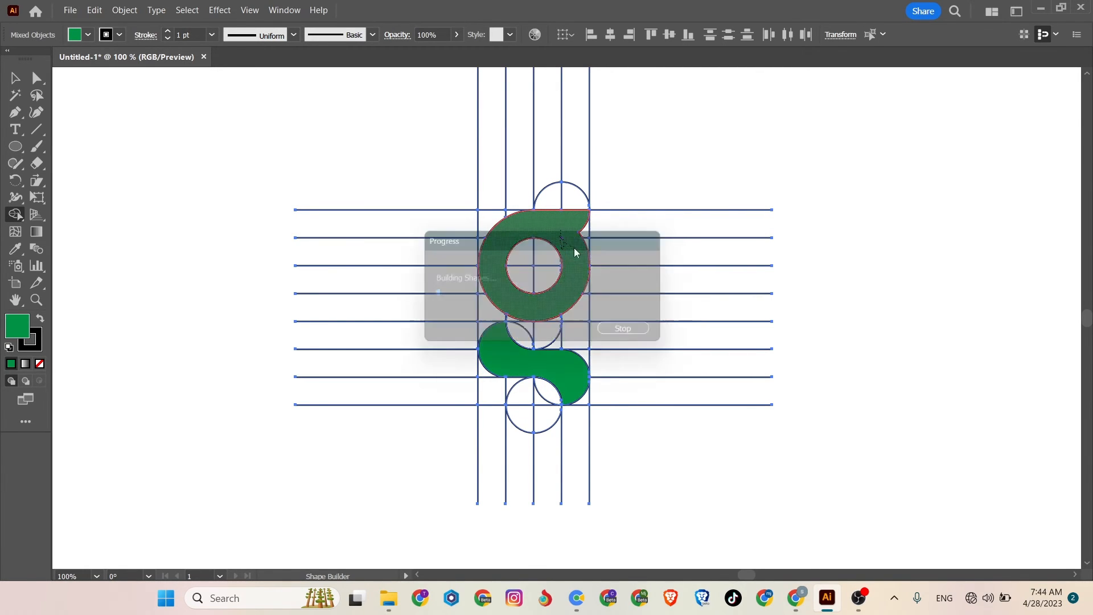
click(560, 233)
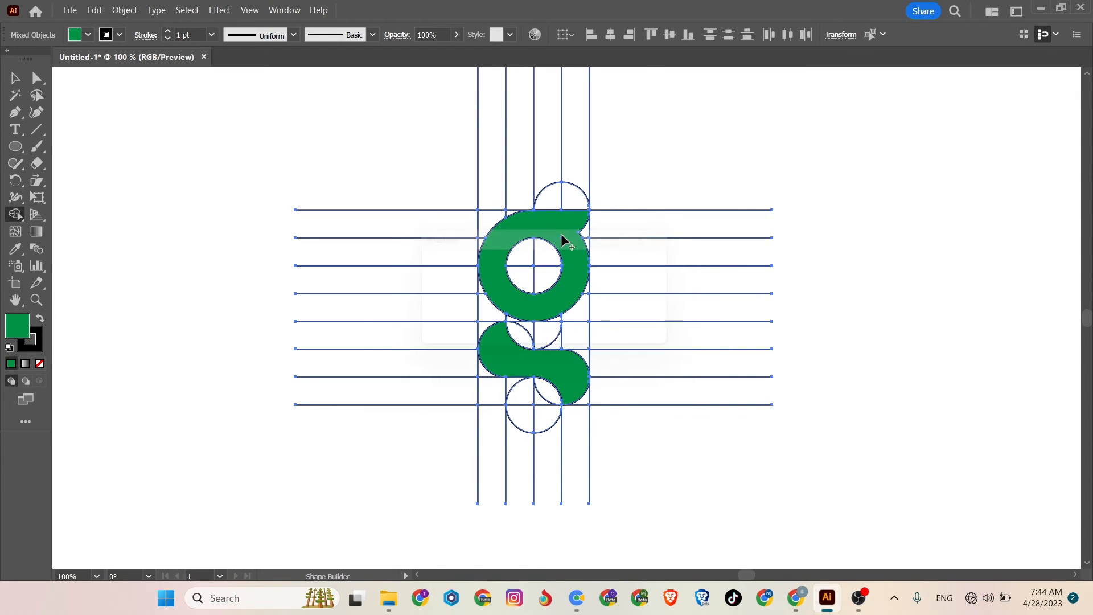
click(562, 235)
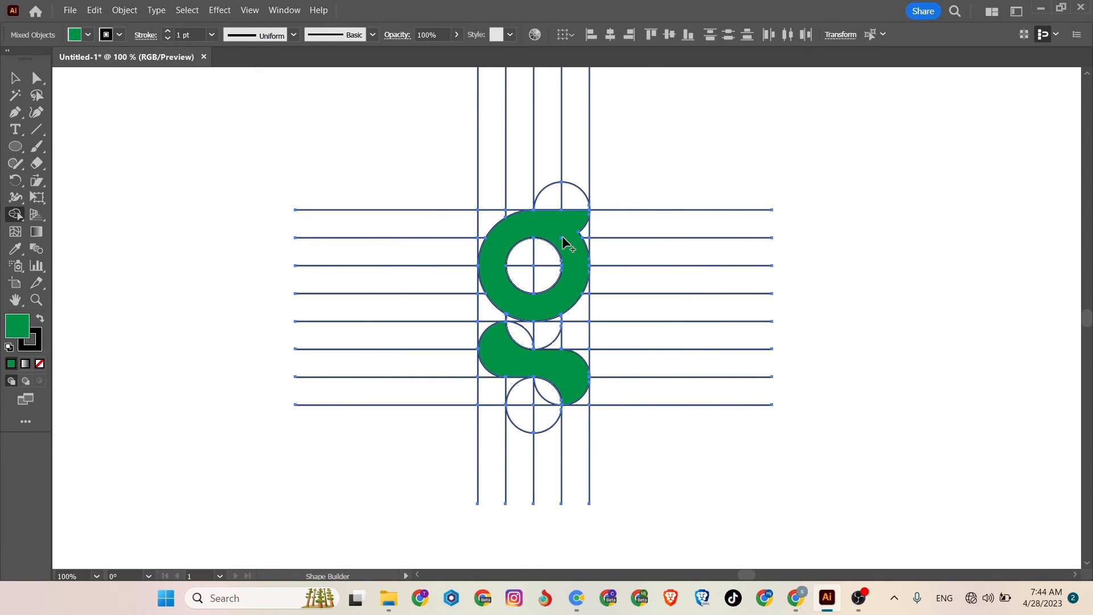
Select all unfilled construction lines and arcs with the Magic Wand and delete them
click(15, 95)
click(302, 210)
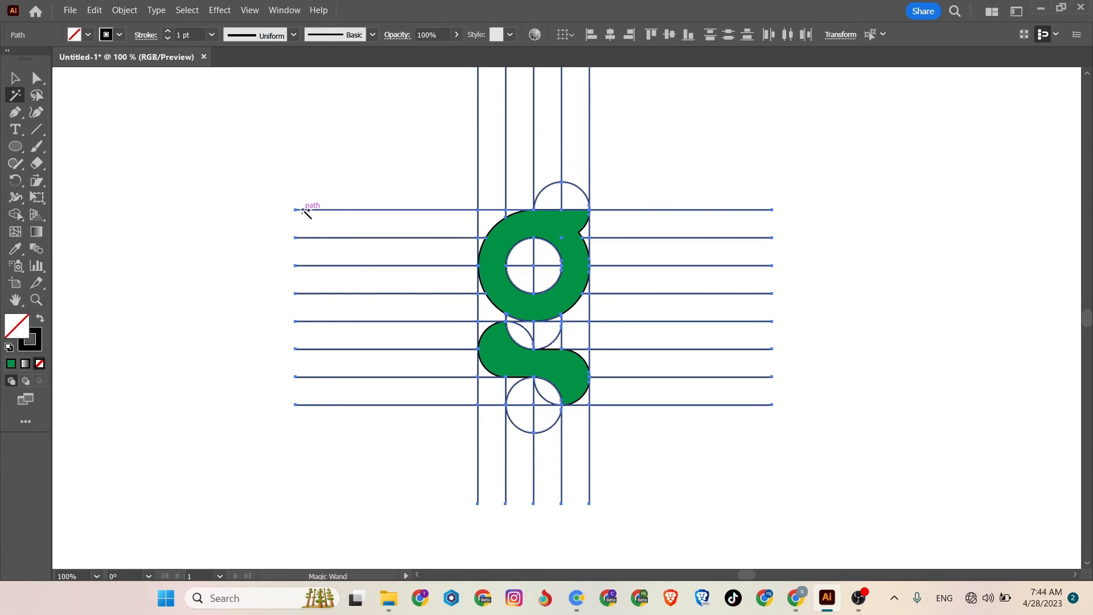
key(Delete)
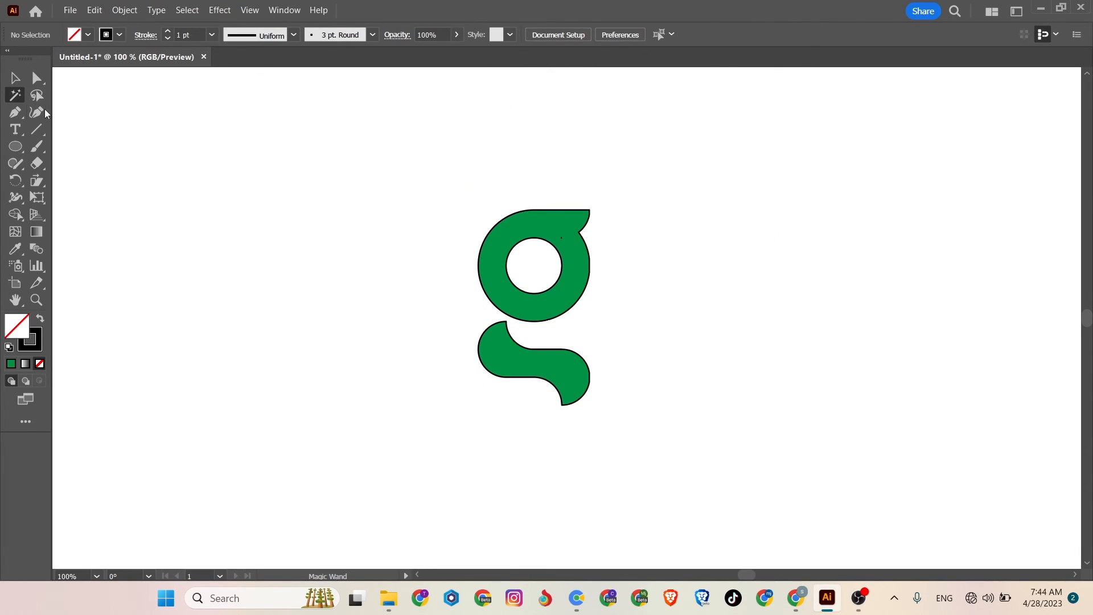
Set the stroke colour of the whole g shape to light green
click(15, 78)
drag(415, 180, 566, 421)
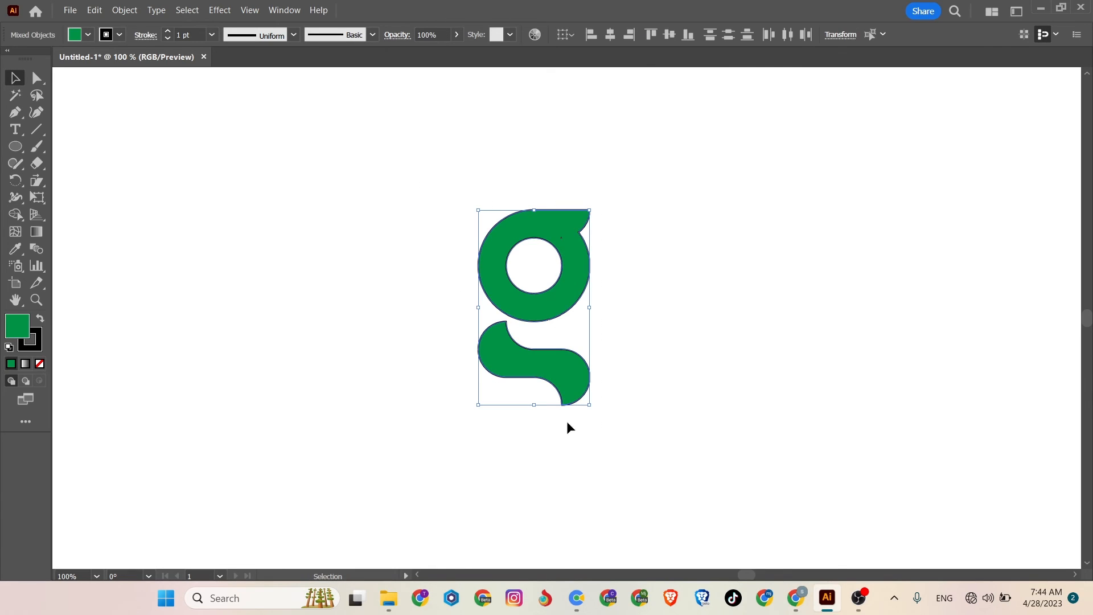
click(119, 34)
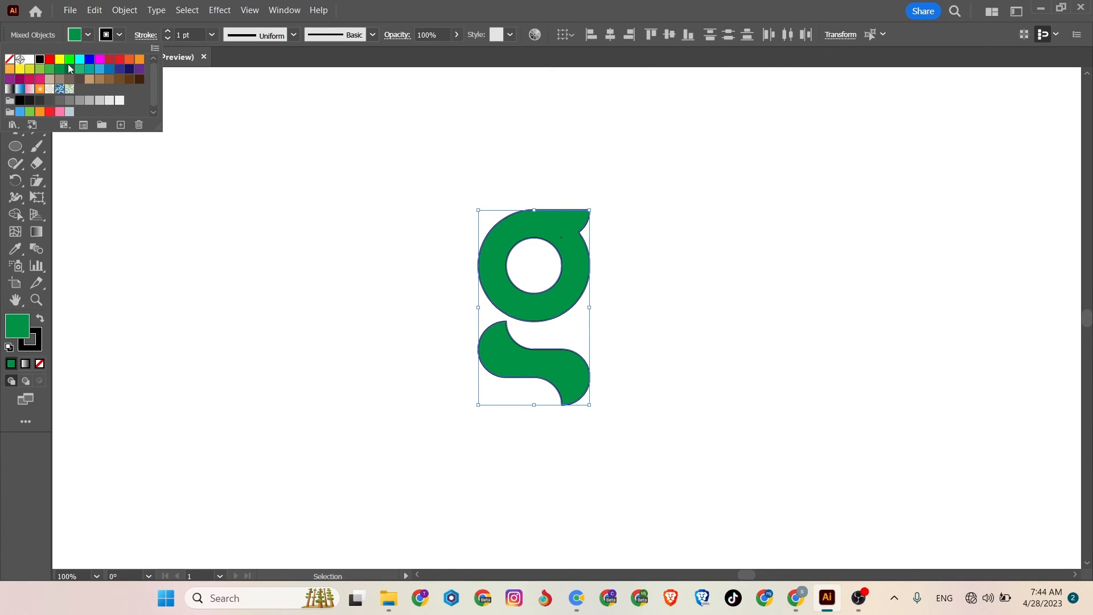
click(51, 69)
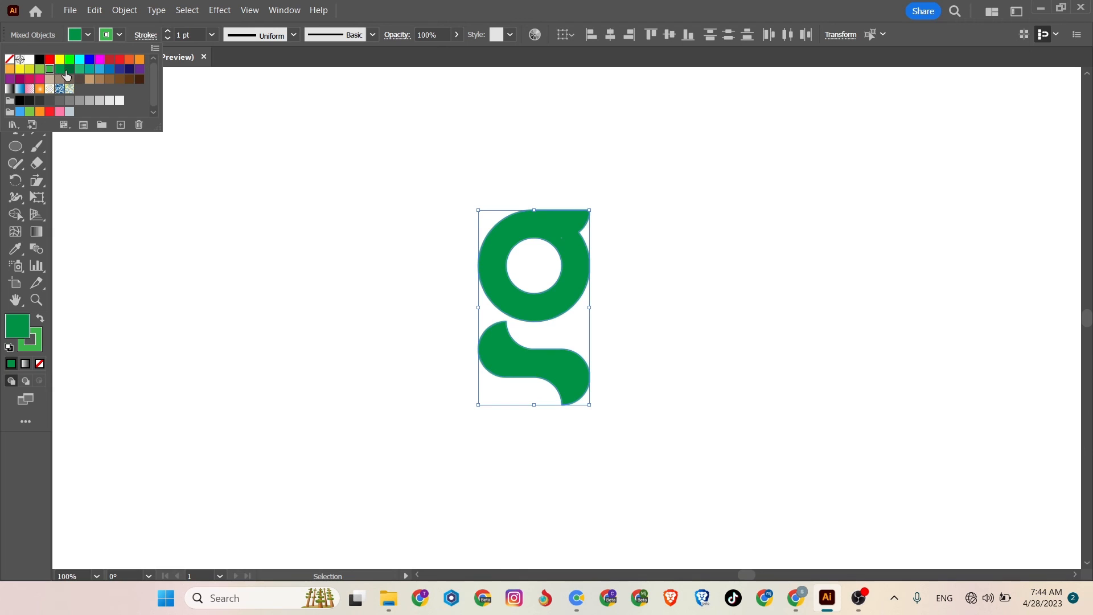
click(295, 157)
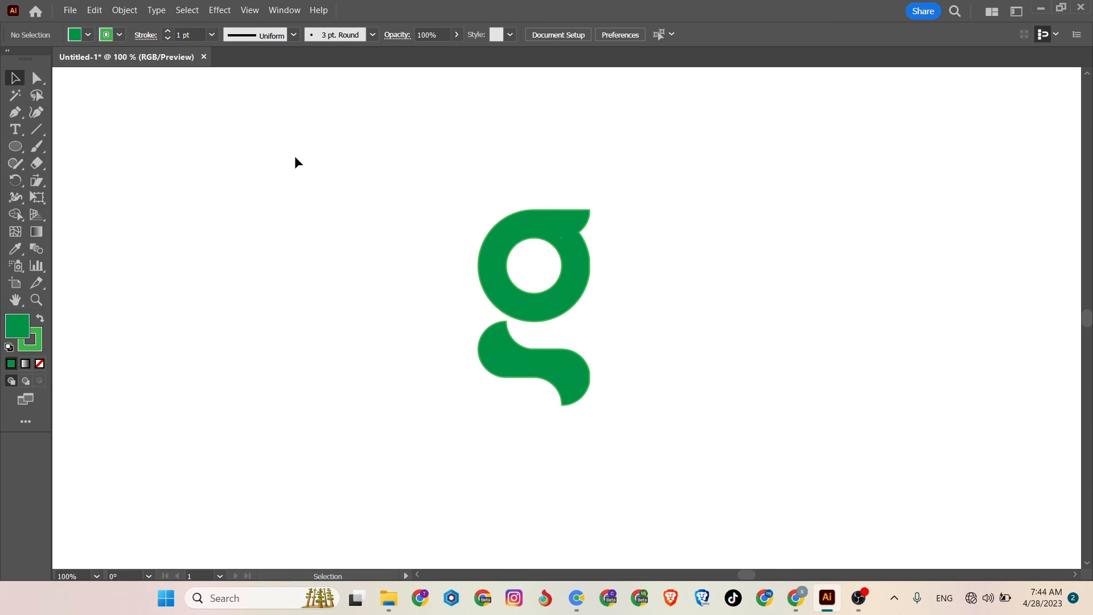
Remove the stroke from all parts of the green g, leaving only the fill
drag(434, 176, 637, 405)
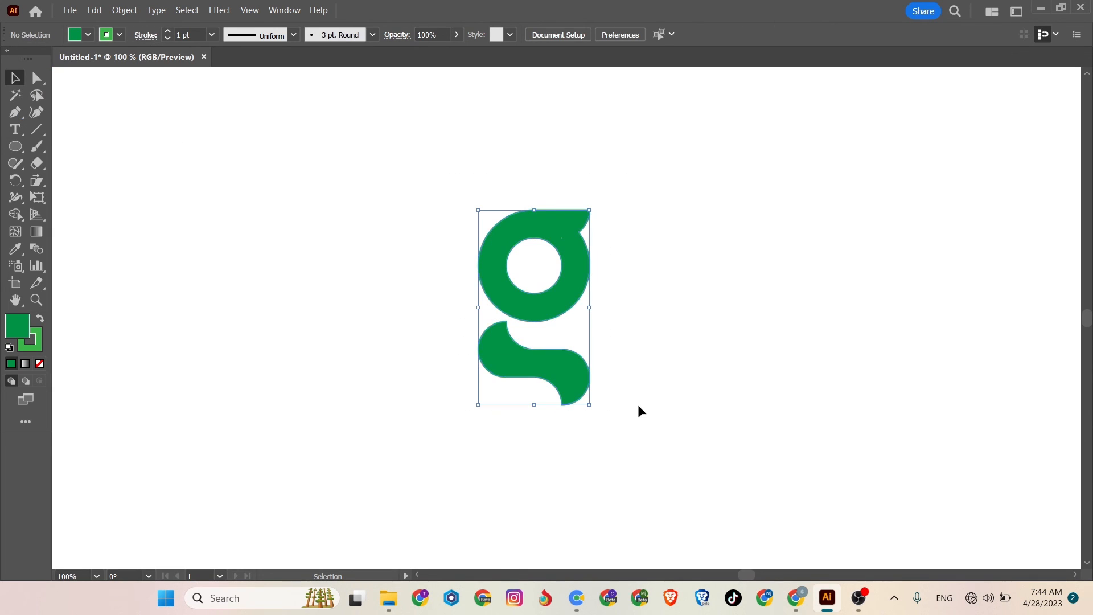
click(105, 36)
click(9, 59)
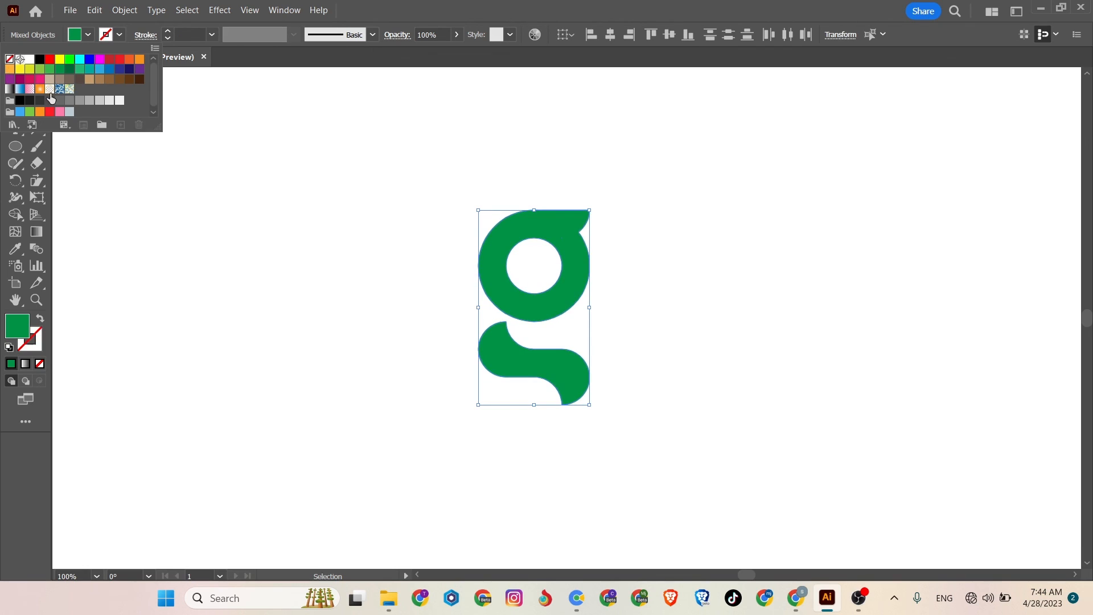
click(393, 248)
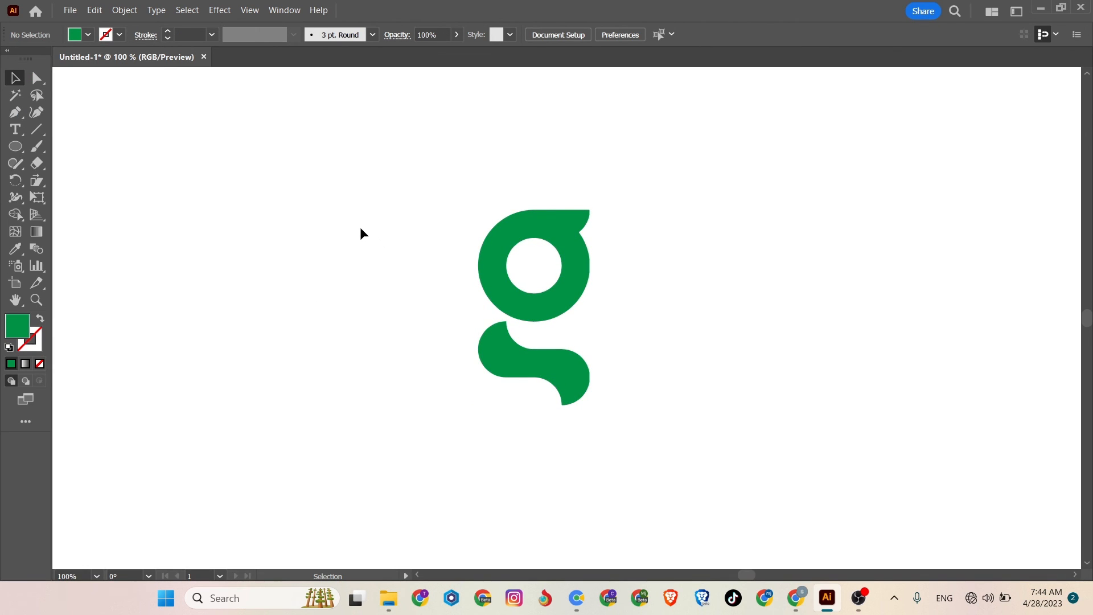
click(866, 604)
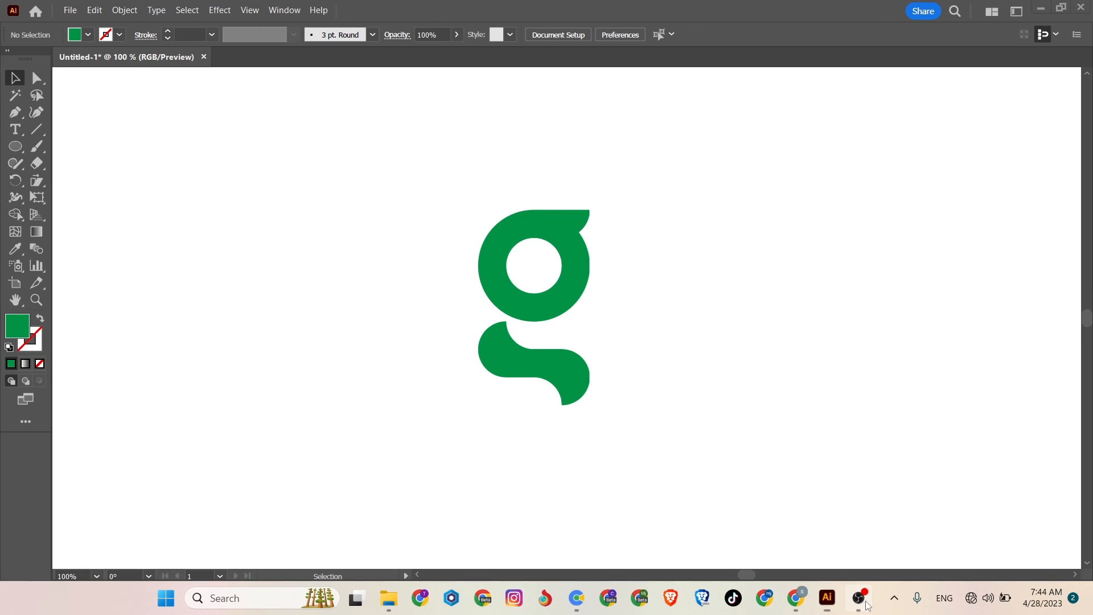